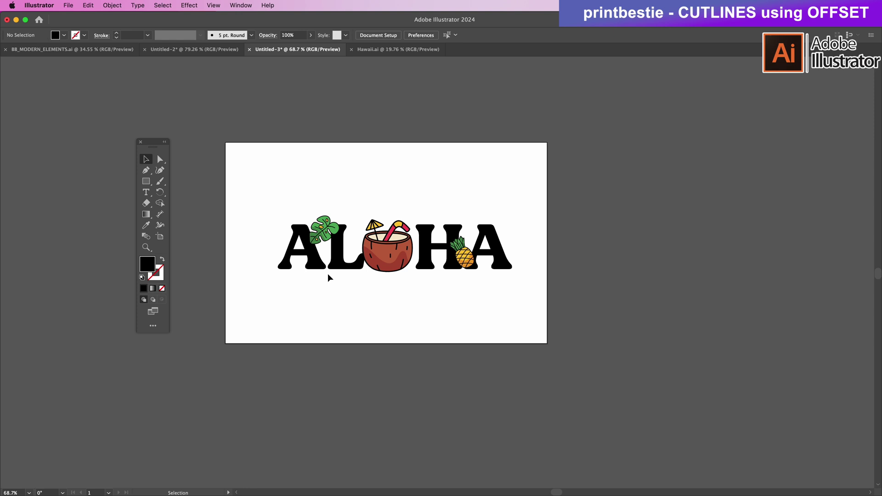
Inspect the monstera leaf, pineapple and ALOHA letters by selecting them, then deselect.
left_click(292, 257)
left_click(325, 240)
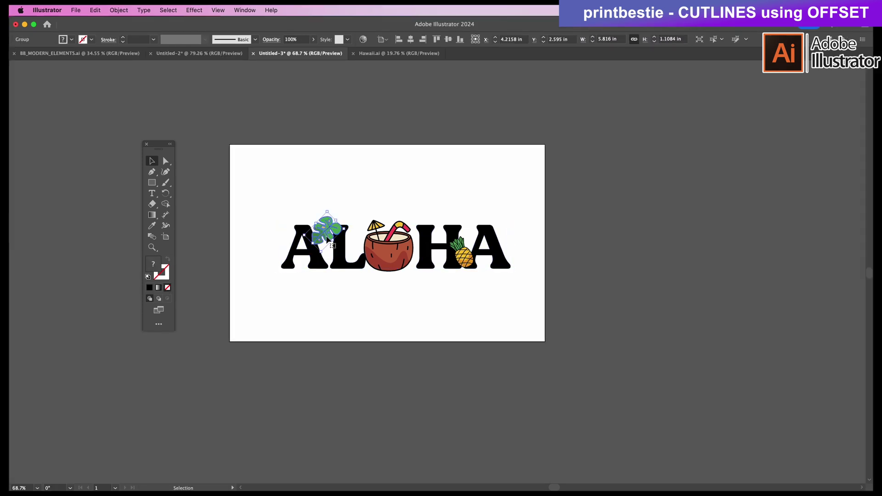
left_click(464, 261)
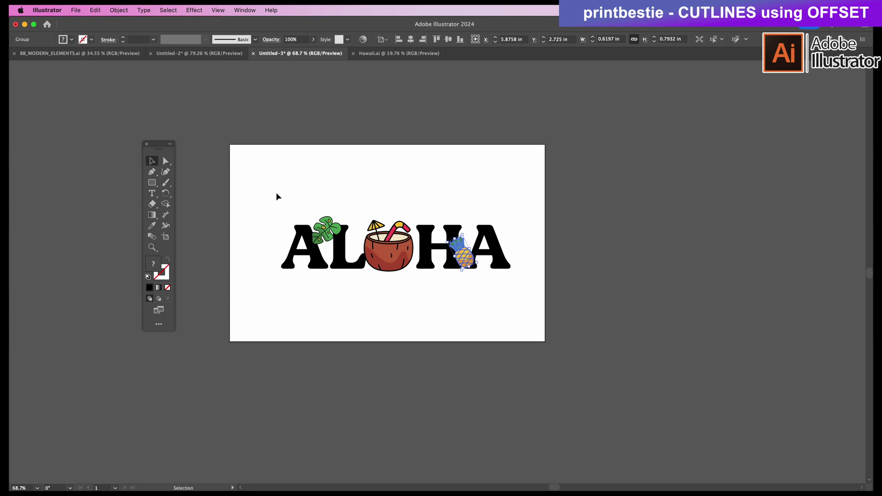
left_click_drag(272, 195, 528, 292)
left_click(526, 298)
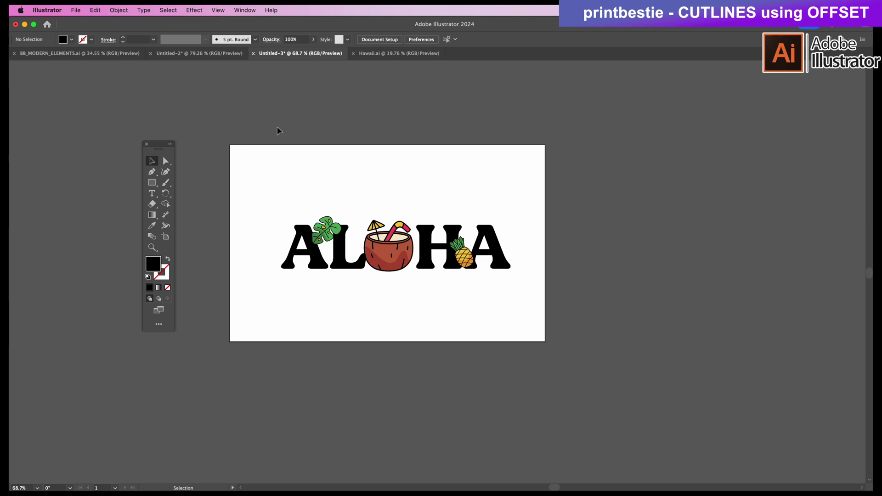
Show the Pathfinder panel from the Window menu.
left_click(245, 10)
scroll(271, 172, "down", 1)
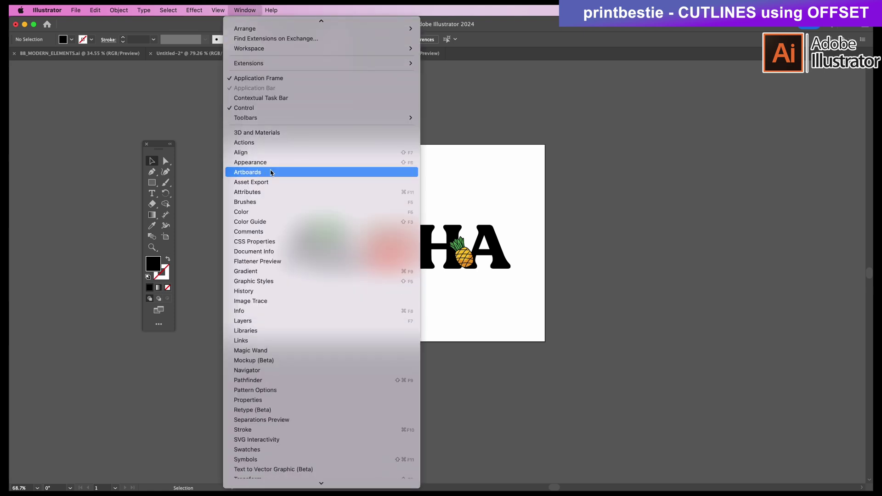
scroll(271, 173, "down", 5)
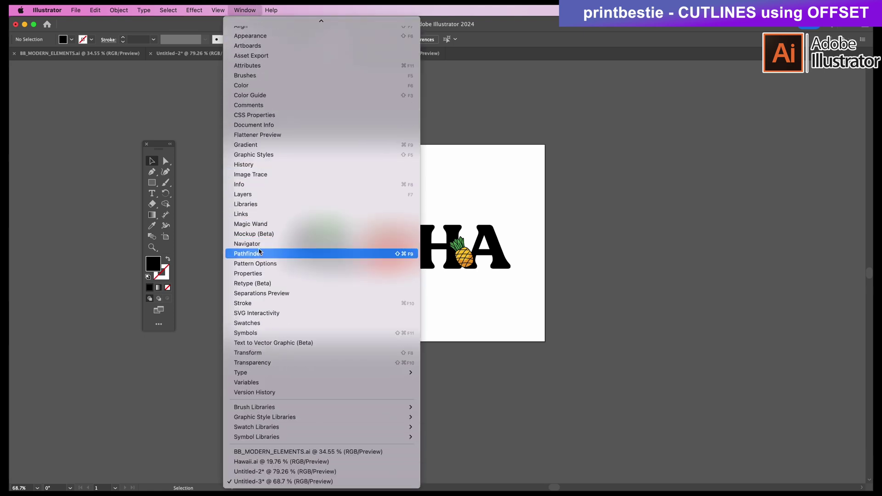
left_click(260, 253)
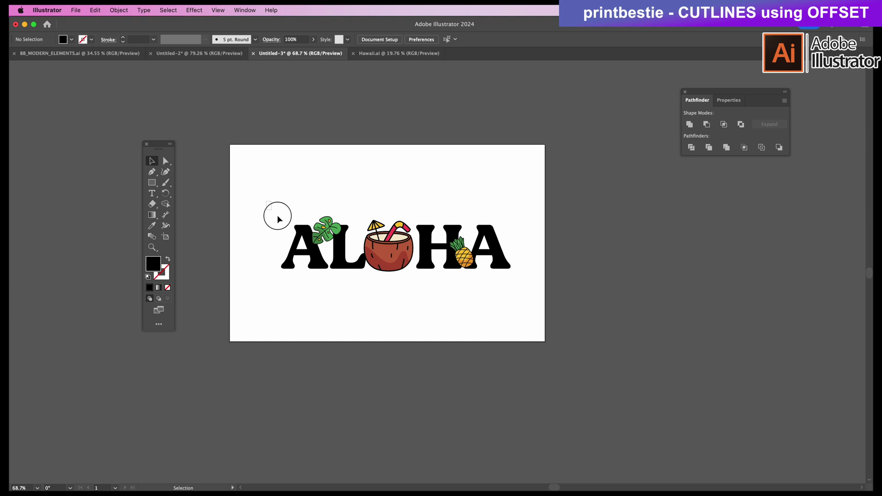
Marquee-select the entire ALOHA artwork and copy it.
left_click_drag(277, 217, 531, 294)
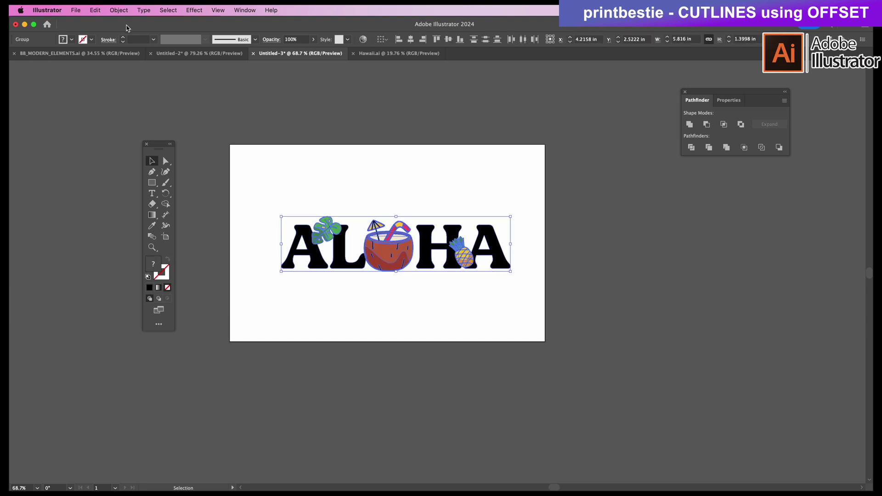
left_click(94, 10)
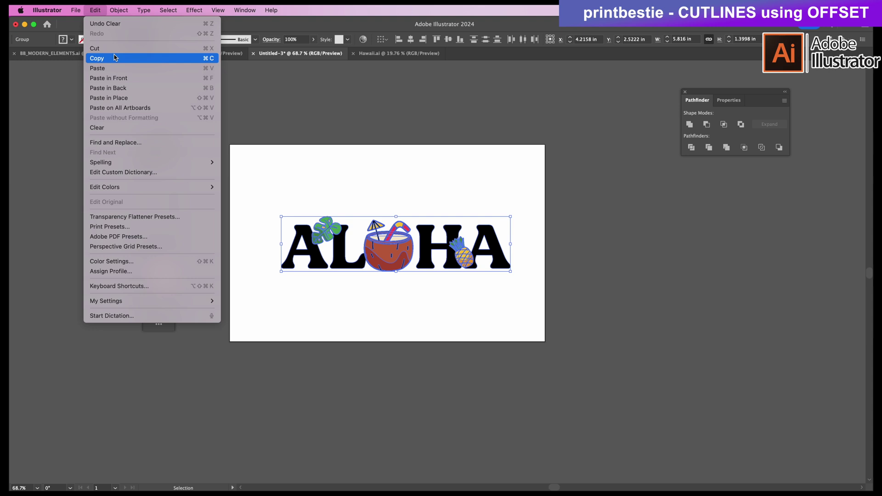
left_click(114, 58)
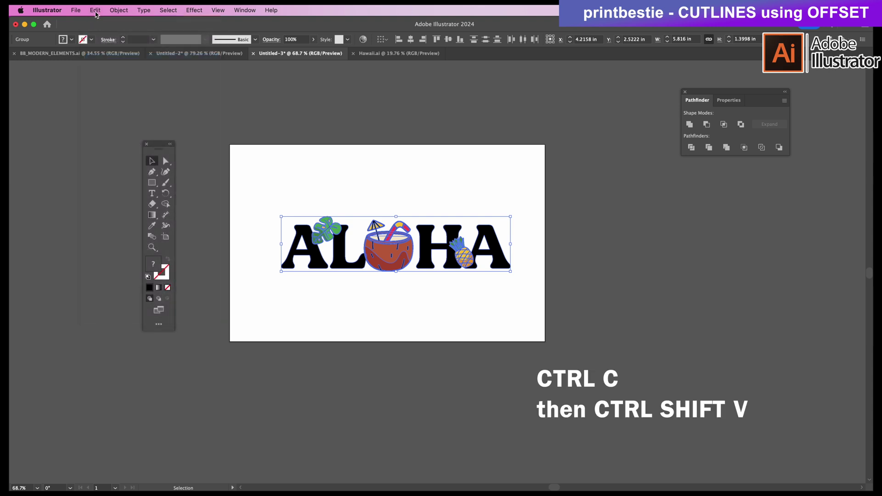
Paste the copy in place over the original, undoing a test move to confirm it.
left_click(95, 11)
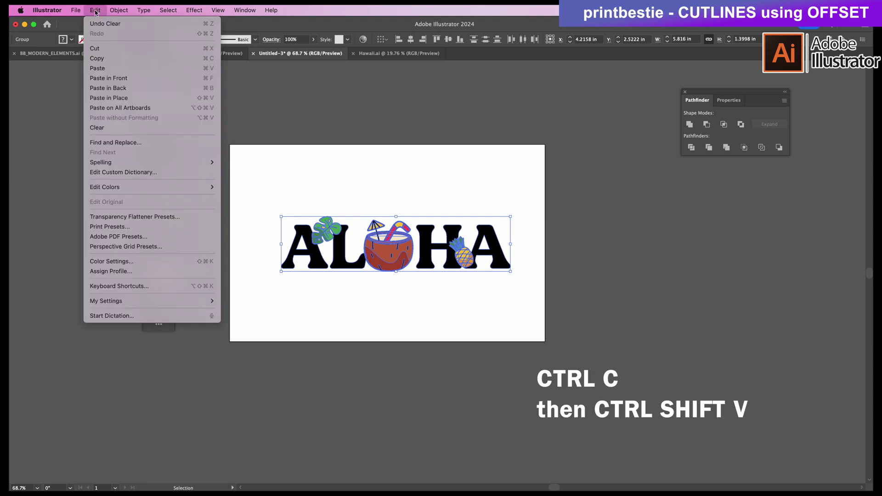
left_click(132, 100)
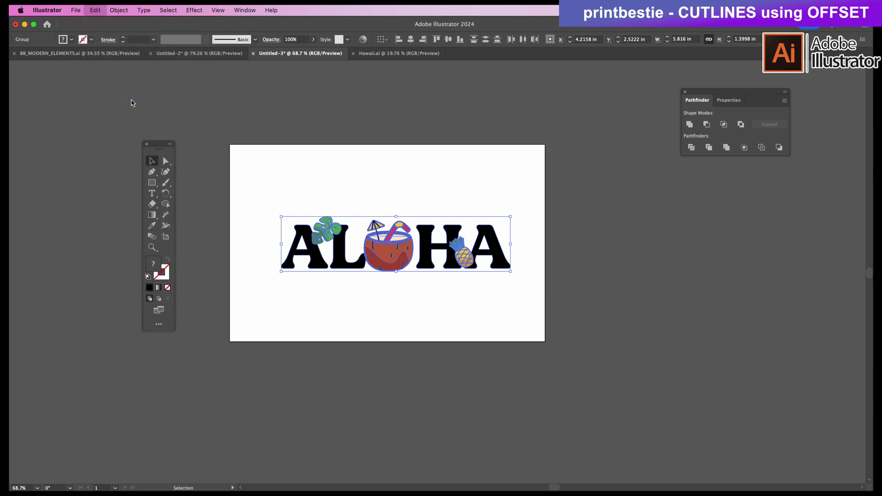
left_click_drag(392, 260, 392, 198)
key("super+z")
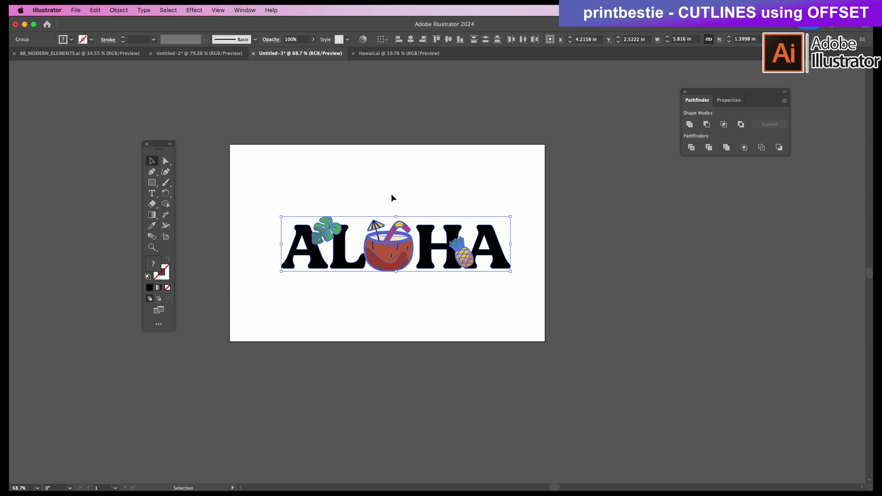
Unite the top ALOHA copy and swap fill to stroke for a 1 pt black outline.
left_click(690, 125)
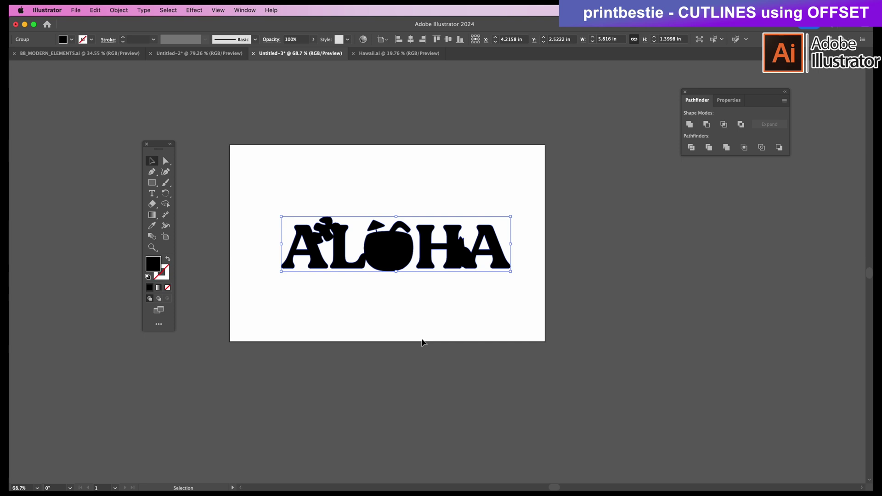
left_click(169, 260)
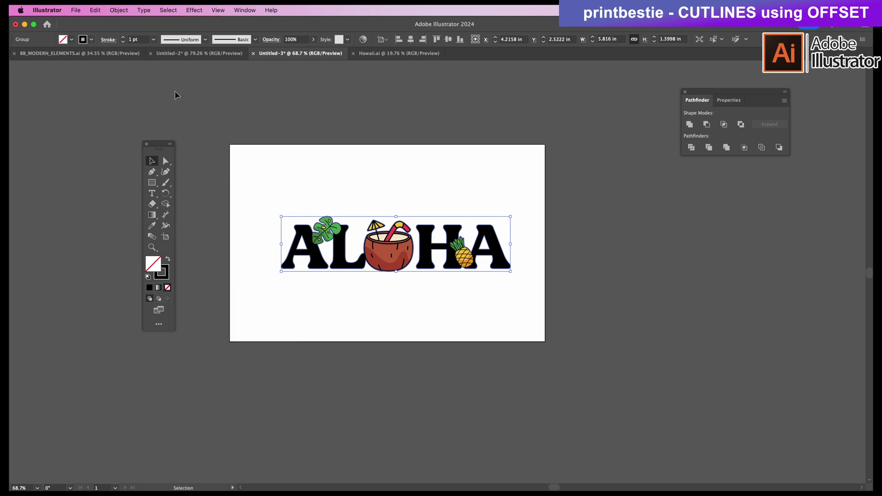
Set up Offset Path with Preview on and a 0.15 in offset distance.
left_click(121, 10)
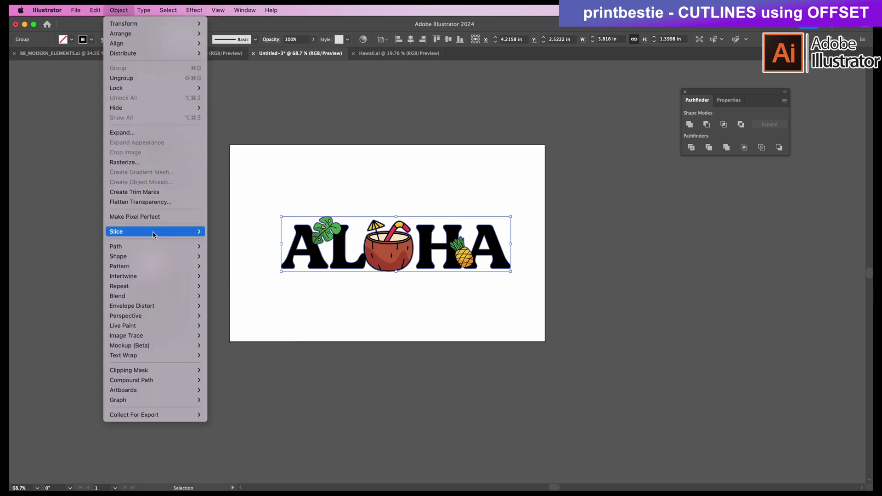
mouse_move(158, 249)
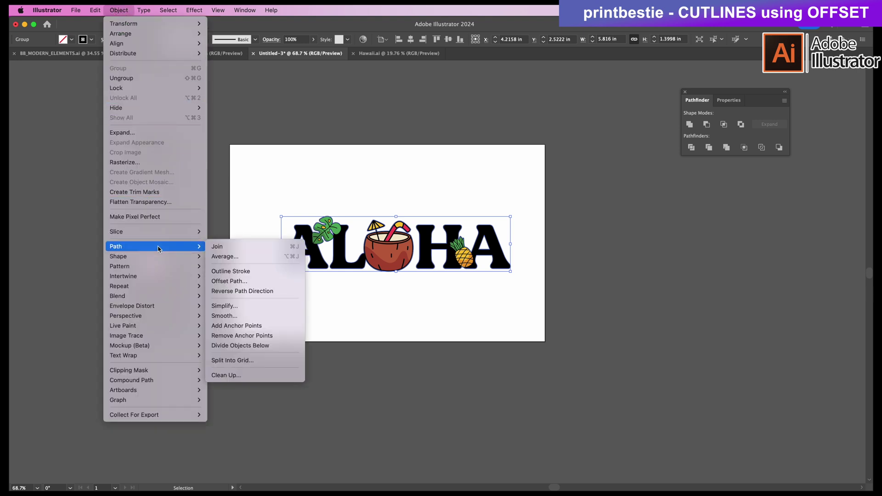
left_click(232, 281)
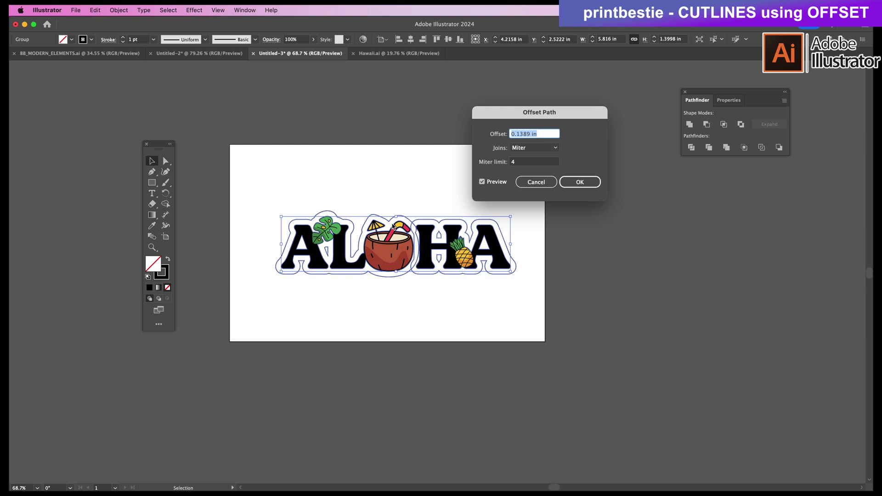
left_click(490, 182)
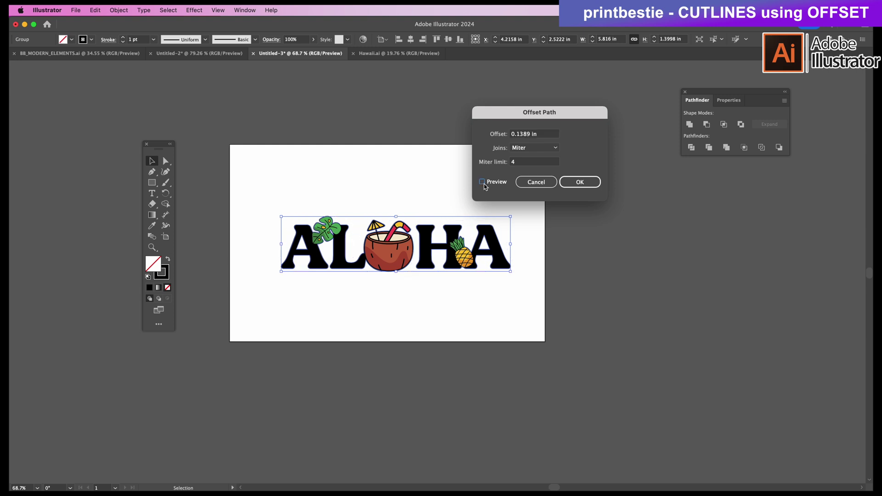
left_click(483, 184)
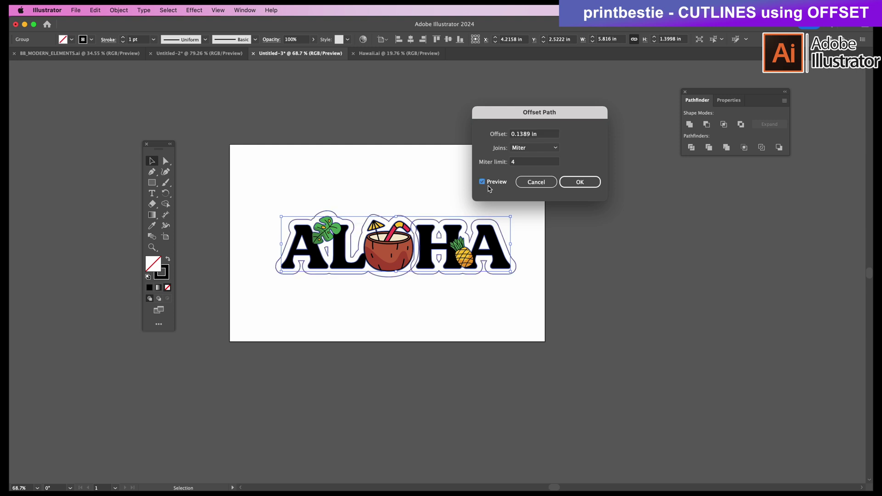
left_click(534, 136)
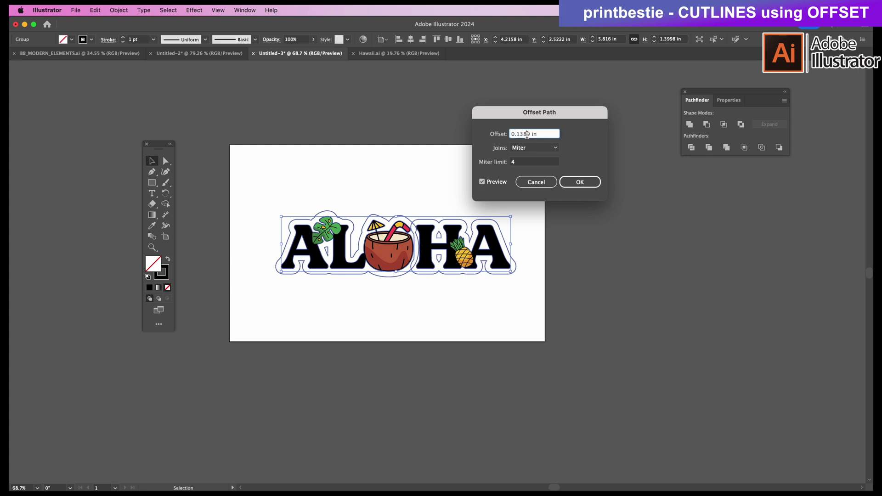
double_click(519, 134)
type("0.1")
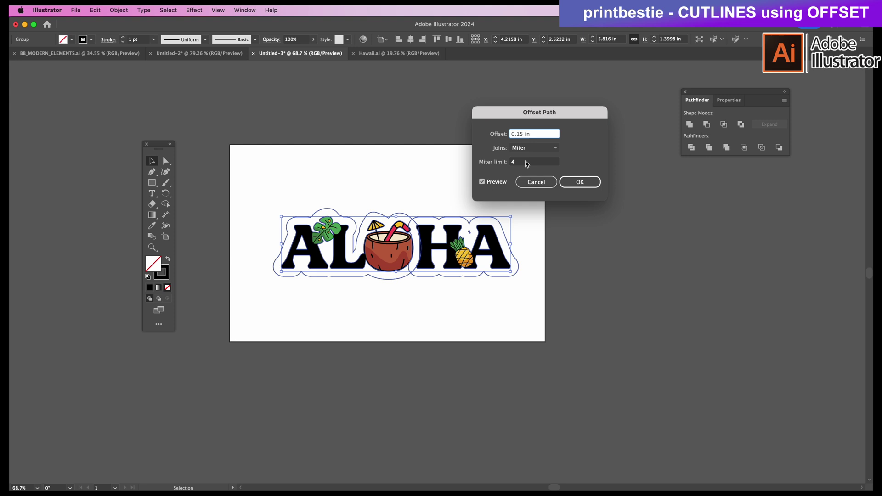
Apply the 0.15 in offset, unite it, and undo a test move of the cutline.
left_click(579, 183)
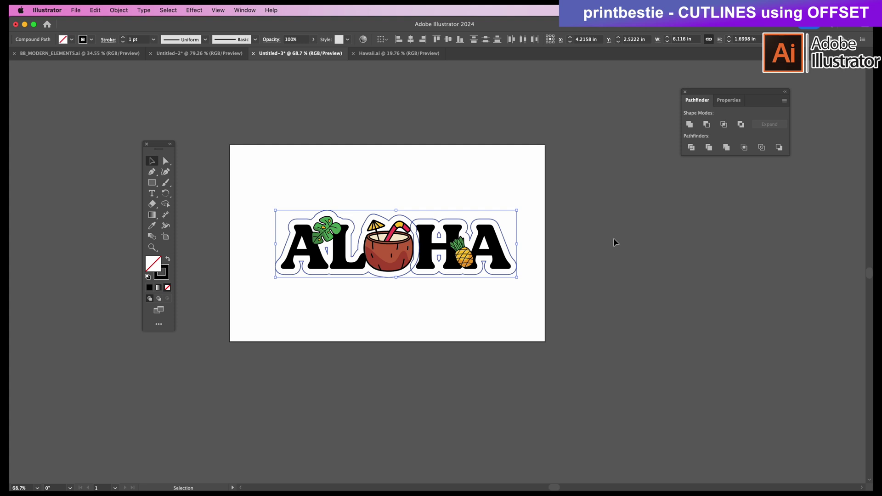
left_click(689, 125)
left_click_drag(498, 216, 494, 171)
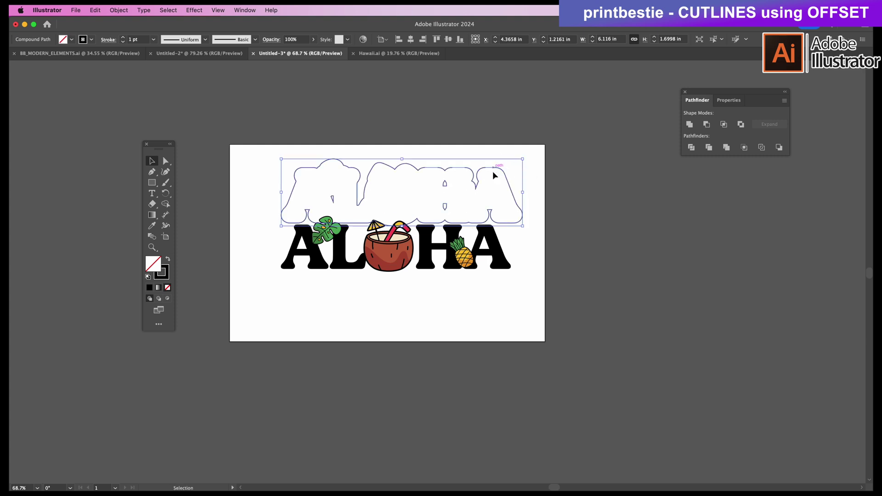
key("super+z")
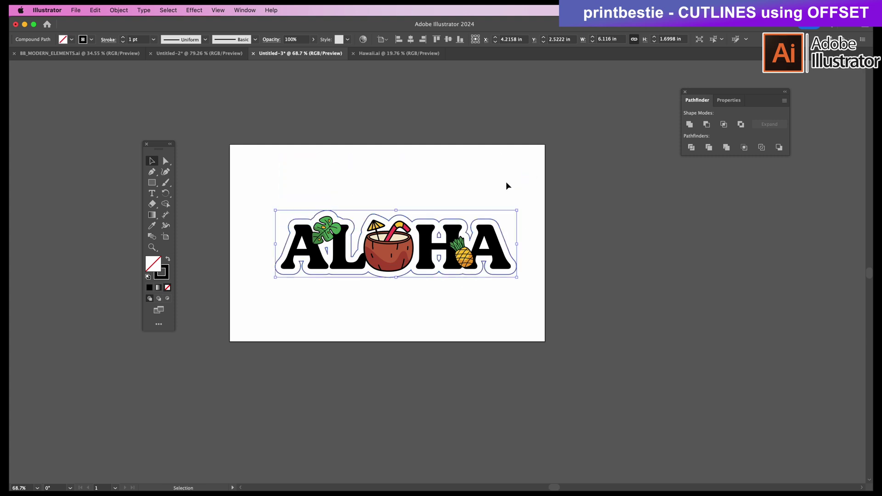
Enter the group and unite all the white offset outline pieces around ALOHA.
double_click(486, 224)
left_click(486, 224)
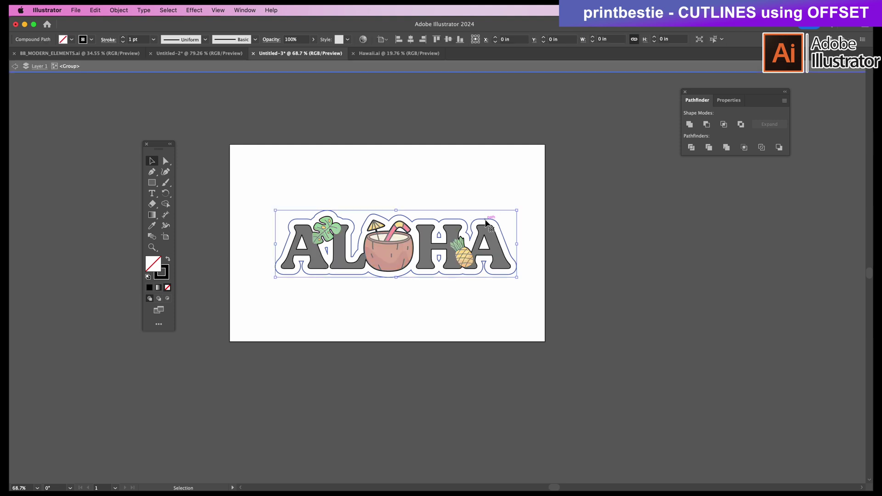
left_click(535, 295)
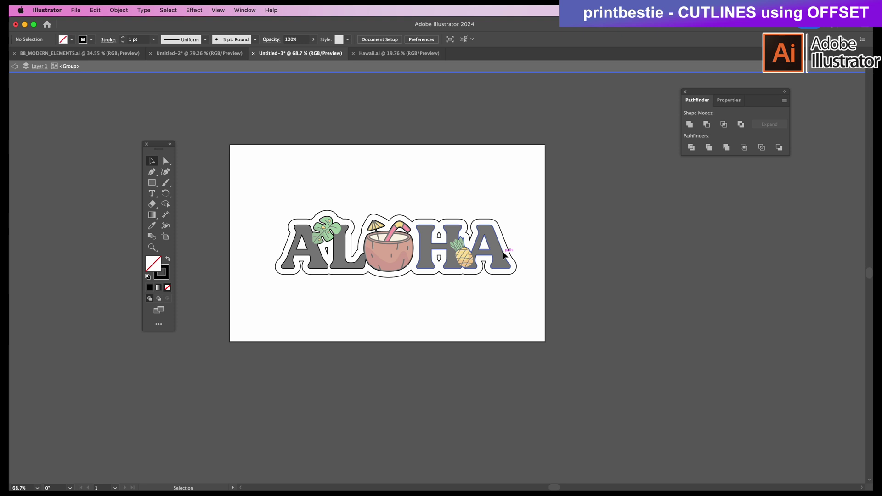
left_click(504, 255)
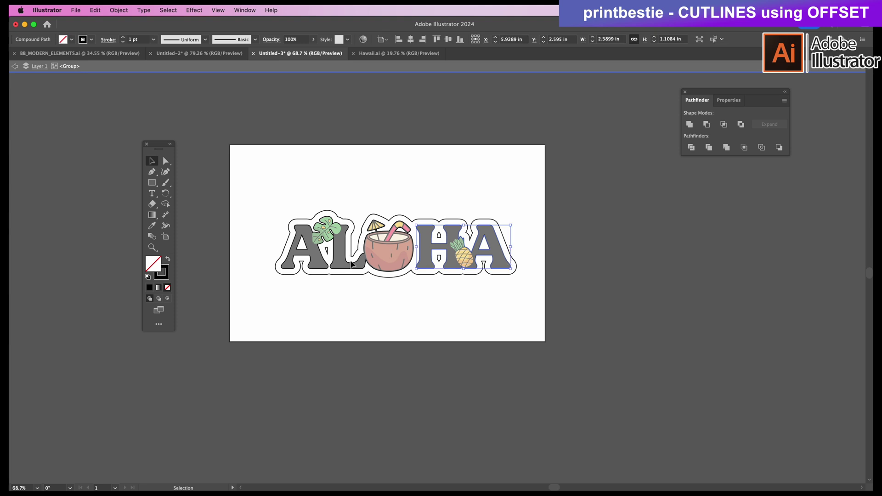
left_click_drag(243, 194, 526, 291)
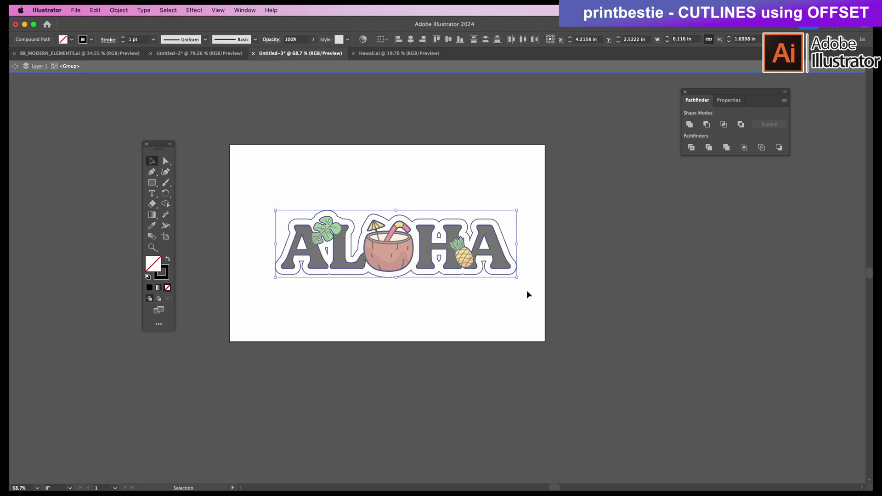
left_click(694, 127)
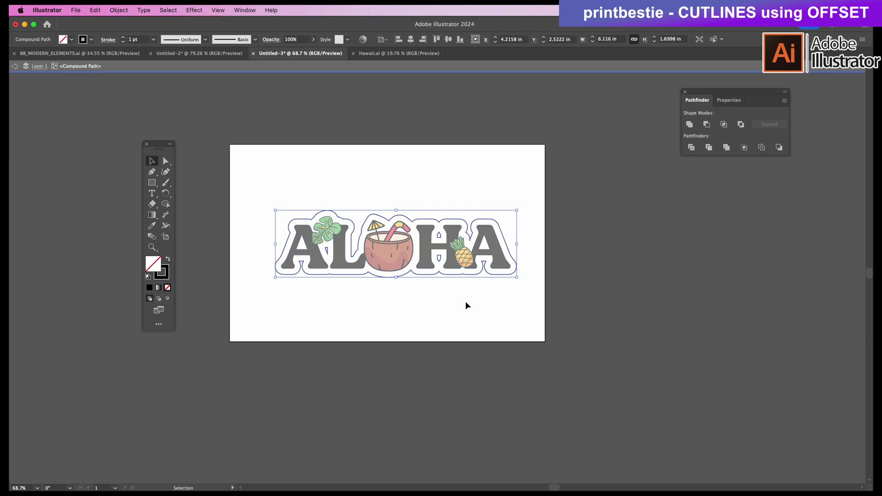
Check the tiny leftover piece inside the H by selecting and nudging it, then deselect.
left_click(457, 289)
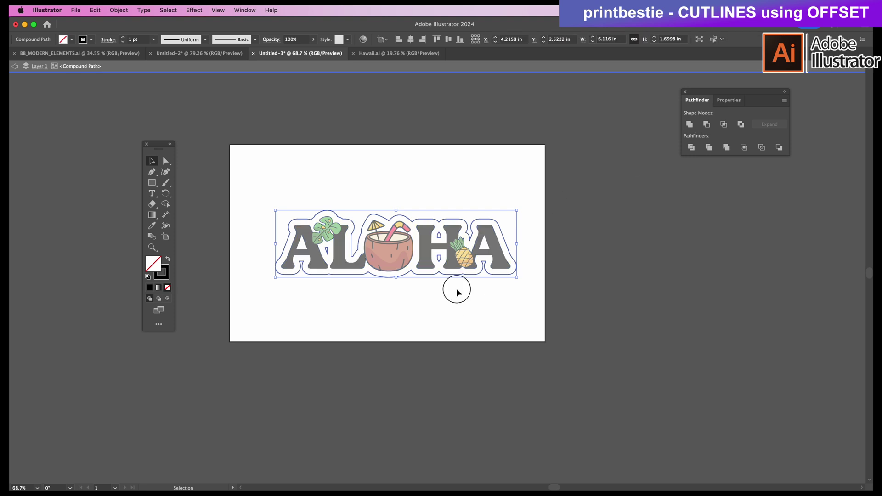
left_click(440, 264)
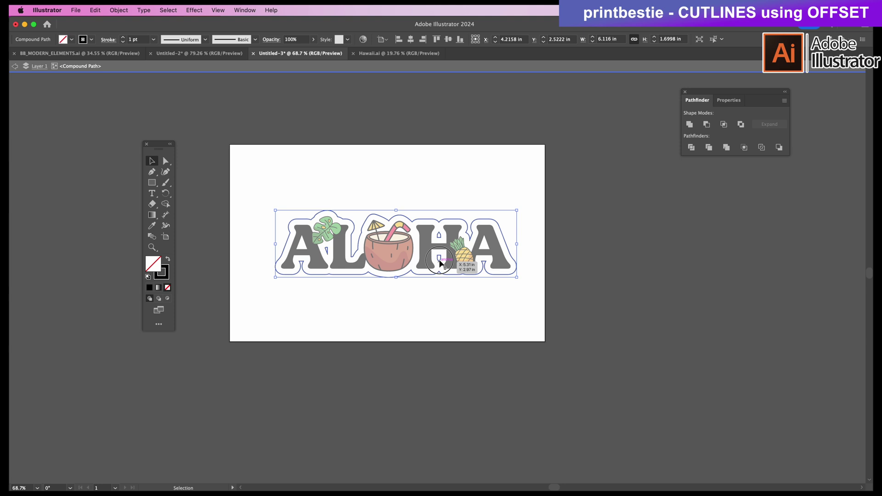
left_click(440, 259)
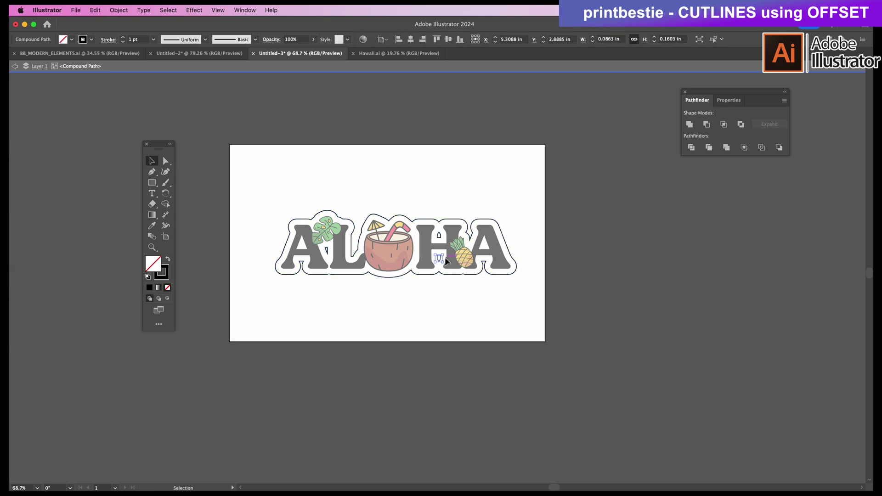
left_click_drag(441, 258, 440, 237)
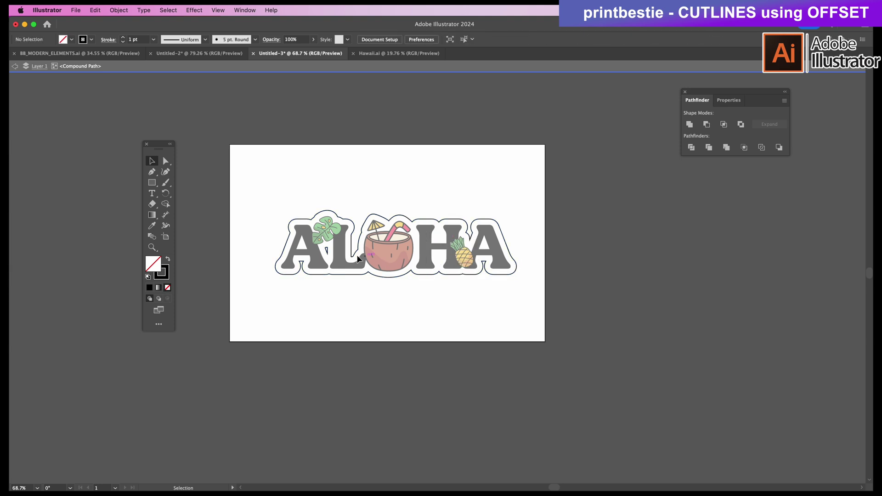
left_click(423, 366)
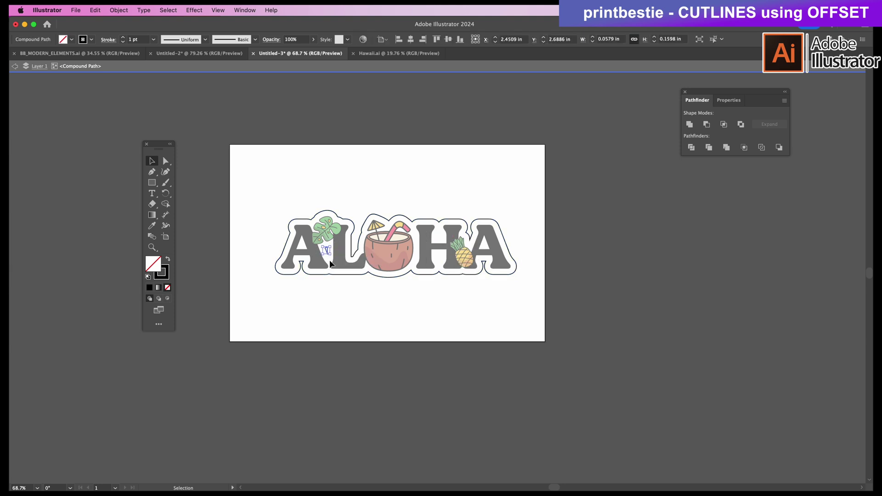
Exit isolation mode, confirm the united outline moves as one piece, then deselect.
double_click(408, 307)
left_click(407, 276)
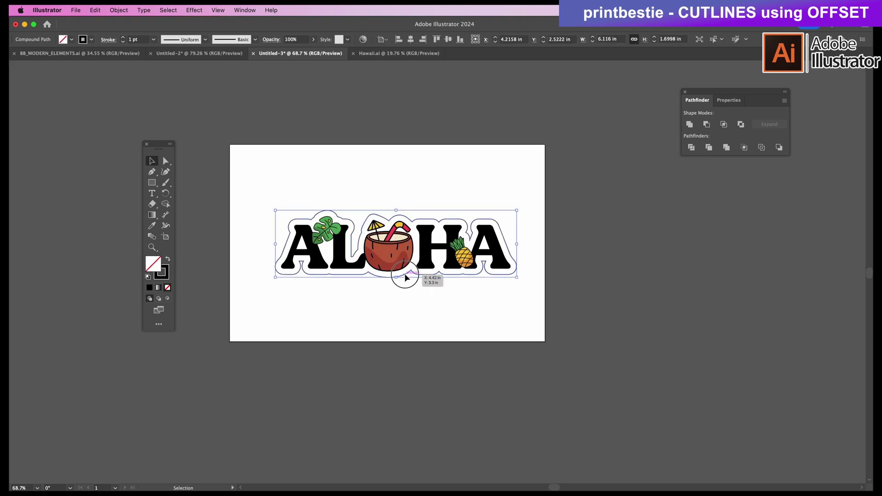
left_click_drag(406, 277, 419, 236)
key("a")
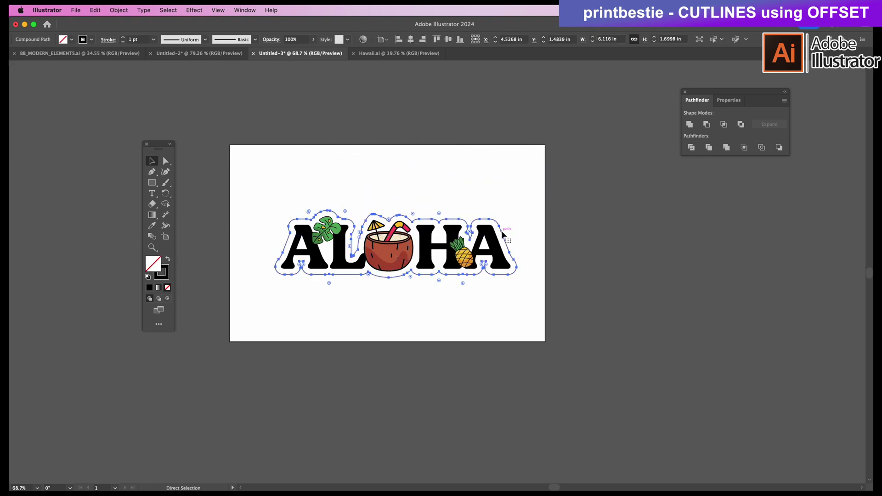
key("v")
left_click(483, 294)
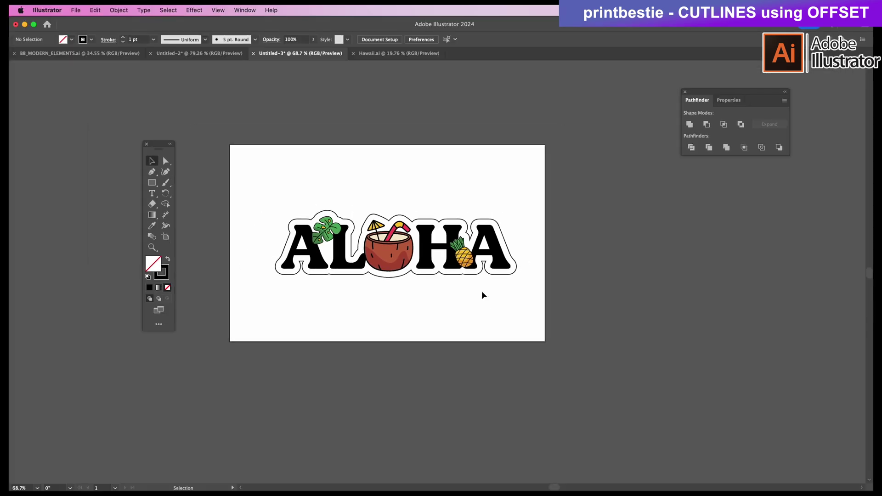
Show the Swatches panel from the Window menu.
left_click(245, 10)
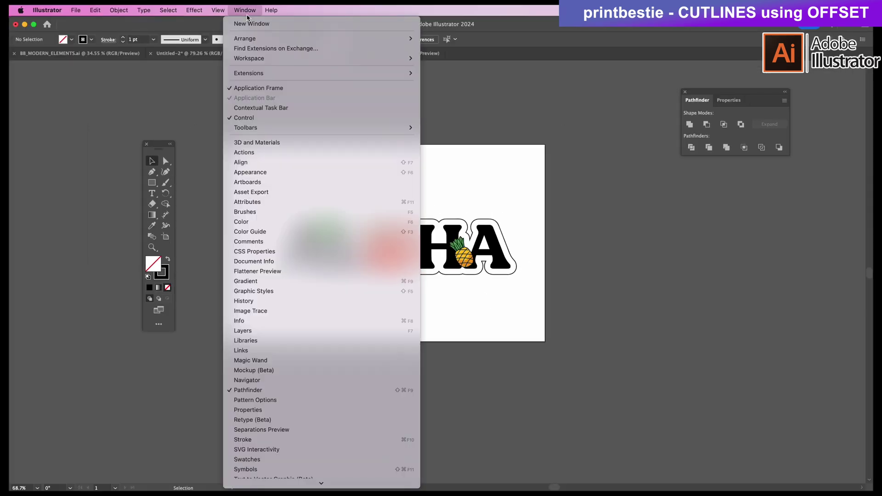
scroll(291, 247, "down", 2)
scroll(292, 247, "down", 3)
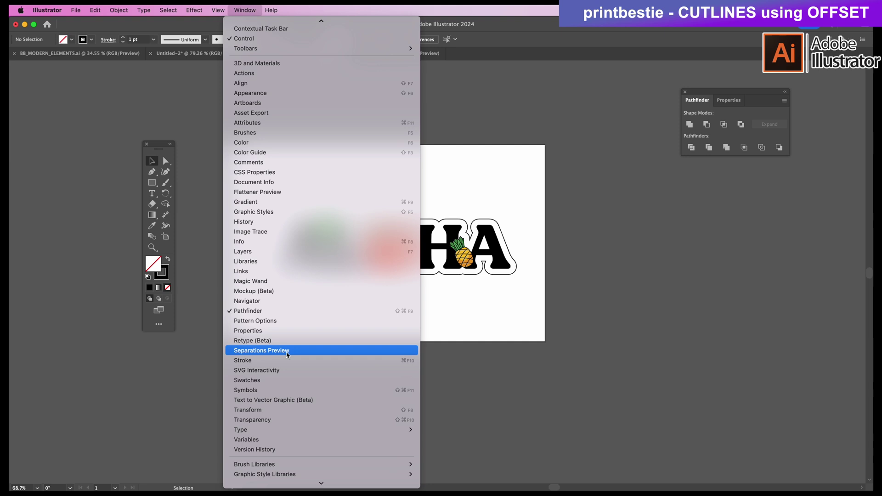
left_click(280, 380)
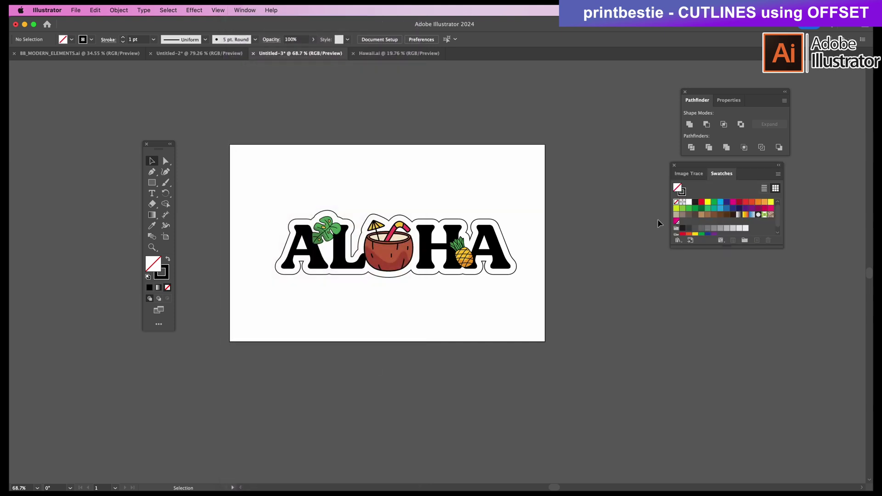
Load the Roland VersaWorks library from the Swatches flyout's Roland Swatch Library submenu.
left_click(780, 177)
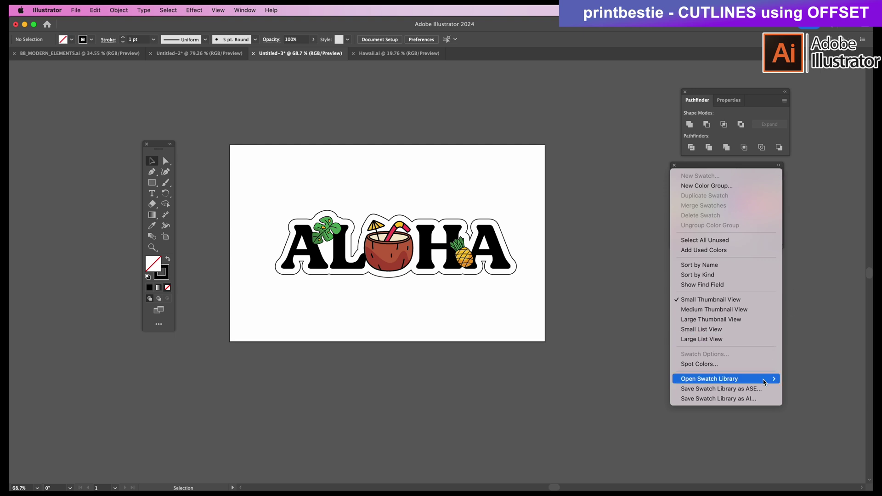
mouse_move(765, 381)
mouse_move(798, 389)
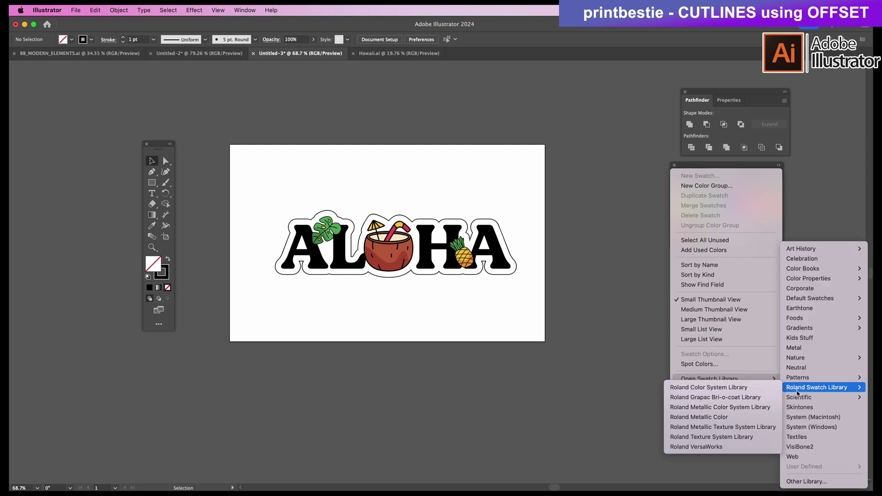
left_click(743, 446)
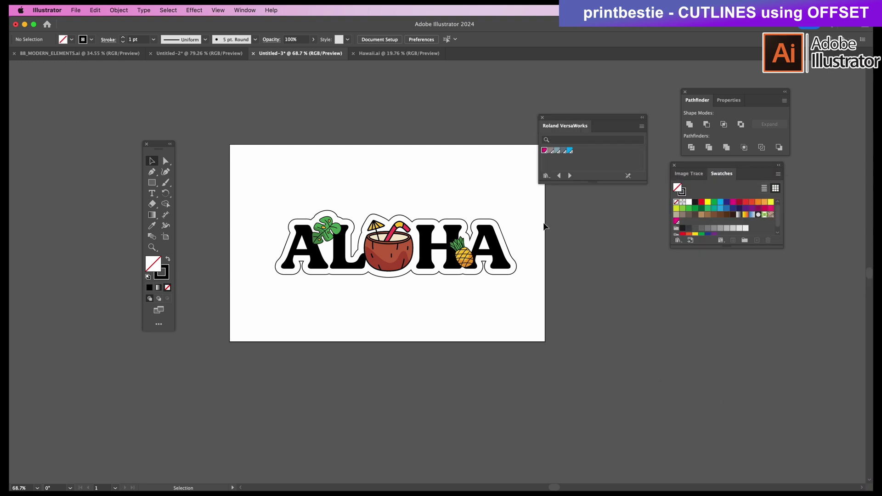
Give the united outline a magenta CutContour stroke and set its fill to None.
left_click(501, 223)
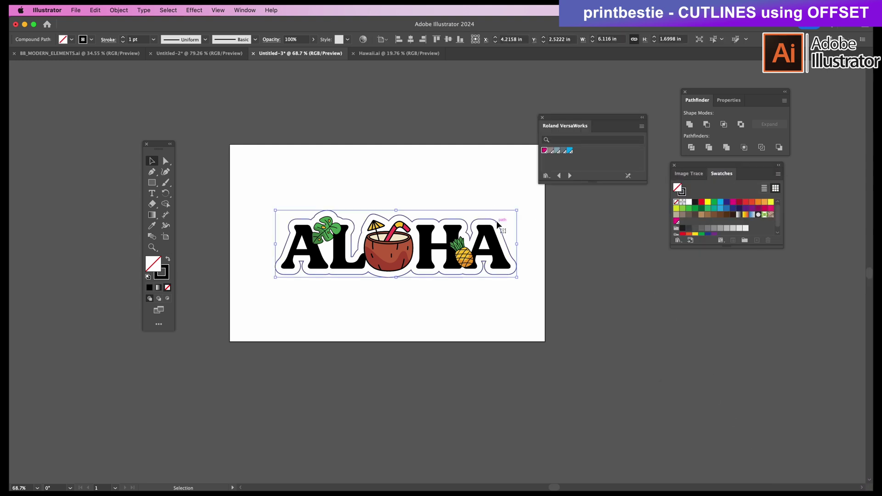
left_click(544, 151)
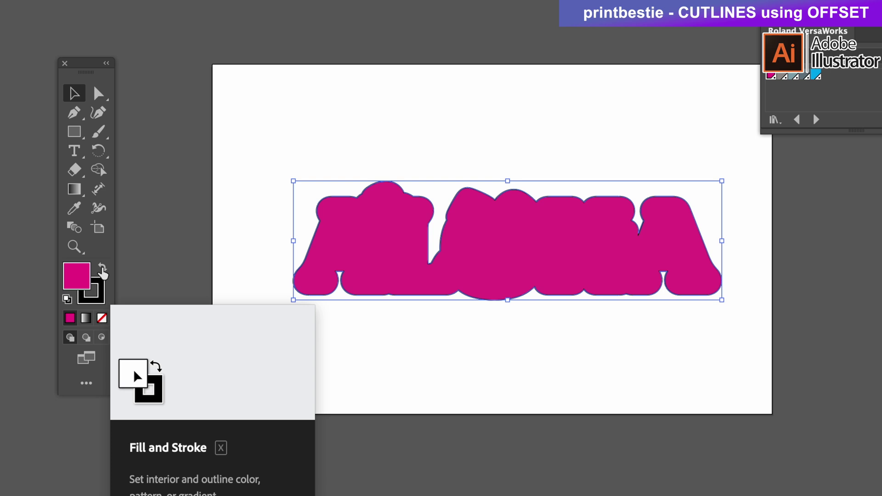
left_click(102, 267)
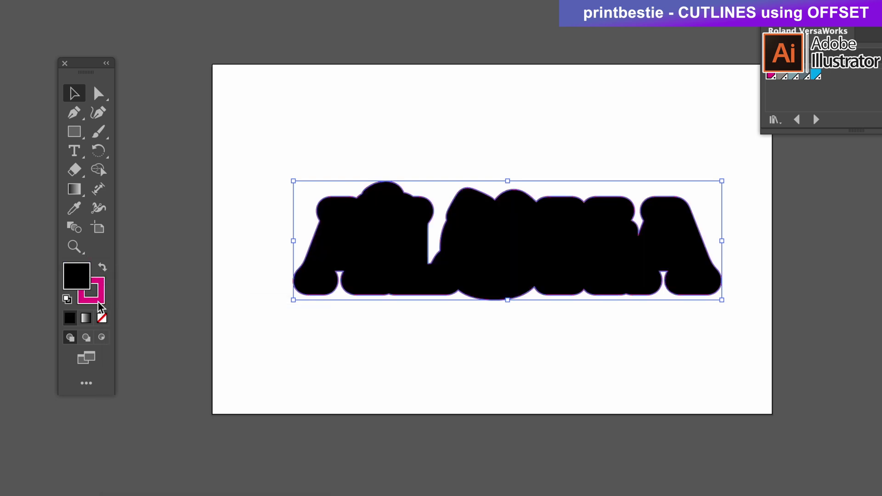
left_click(102, 319)
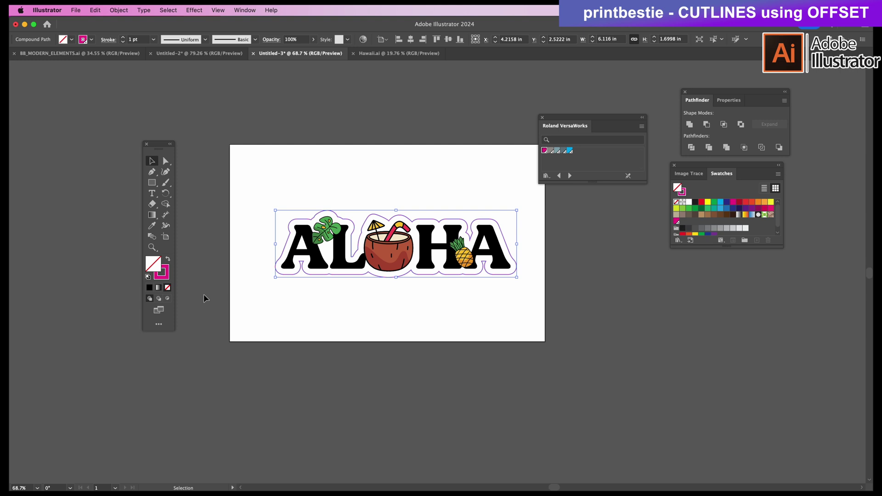
With the Artboard tool, pull the top-left and bottom-right artboard corners in to the sticker.
left_click(361, 298)
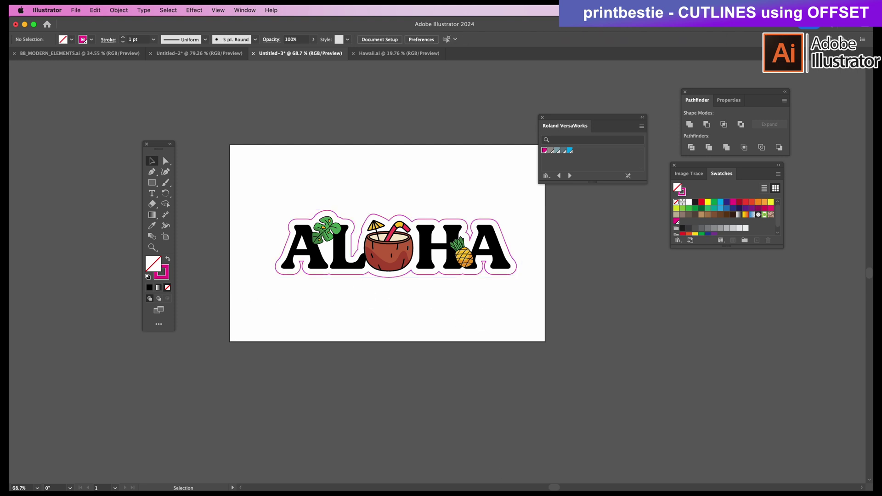
key("shift+o")
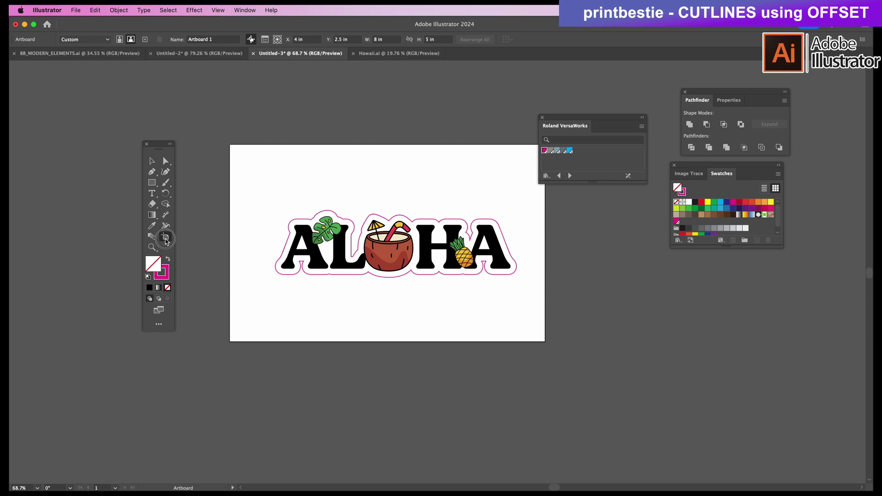
left_click_drag(230, 146, 267, 202)
left_click_drag(546, 343, 523, 282)
key("Escape")
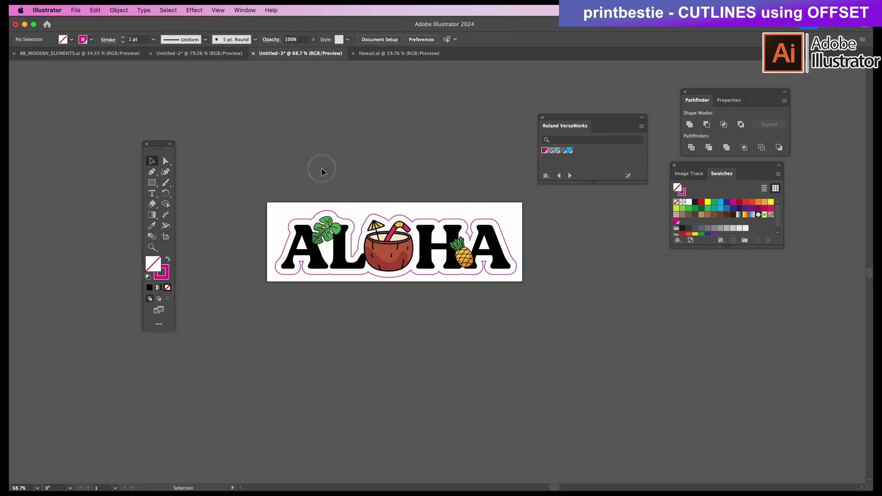